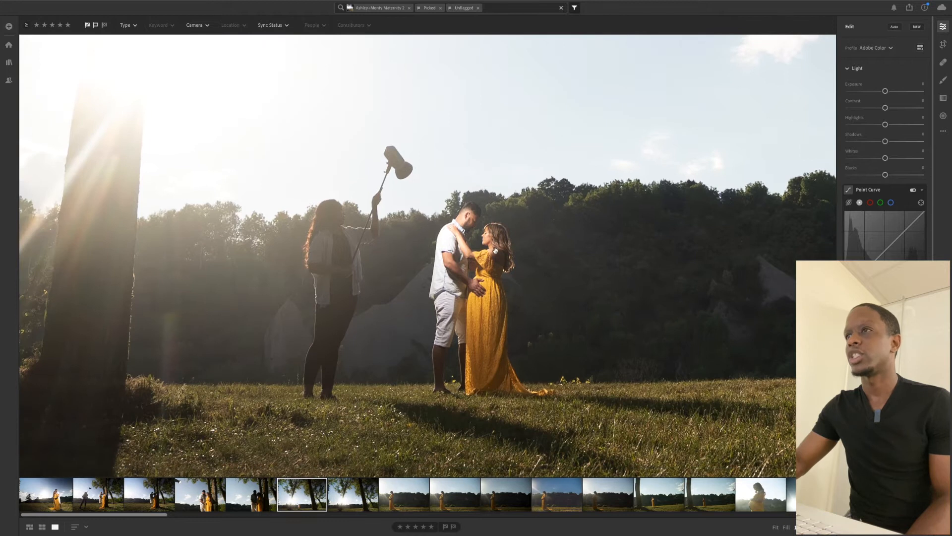
Compare the photo with the assistant holding the light against the neighbouring shot of the couple alone.
left_click(344, 243)
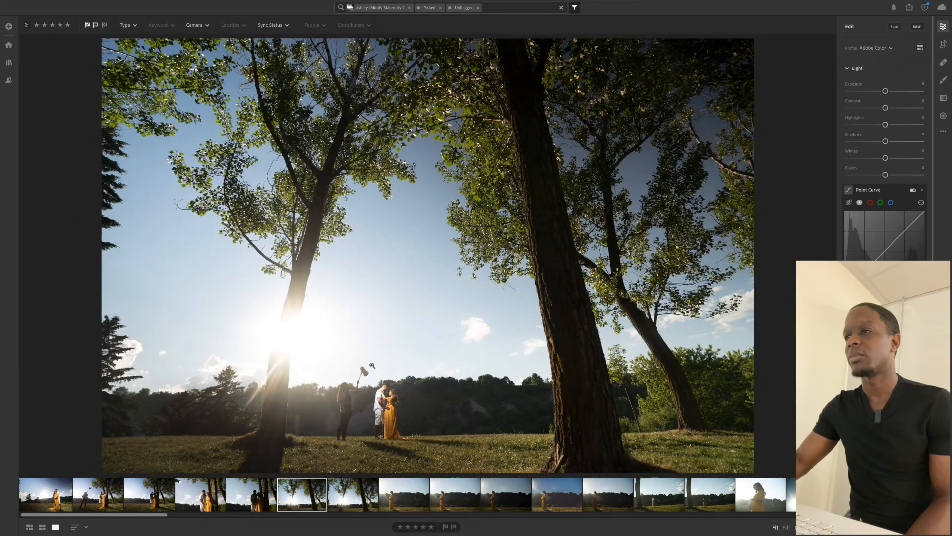
left_click(353, 496)
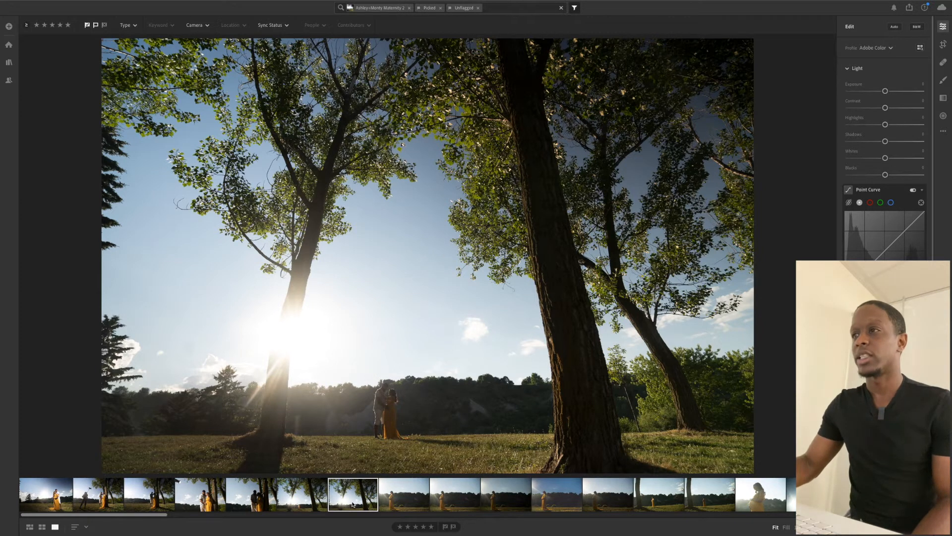
left_click(307, 504)
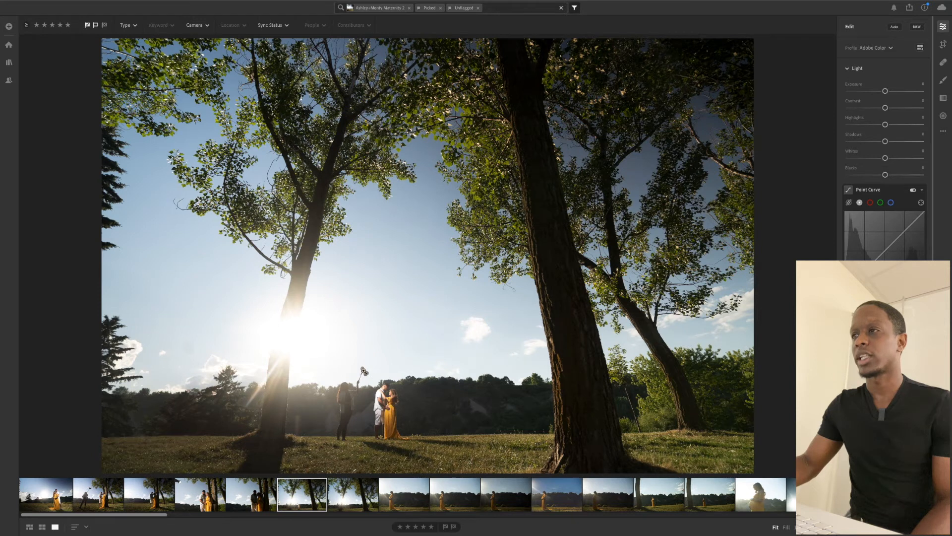
left_click(341, 506)
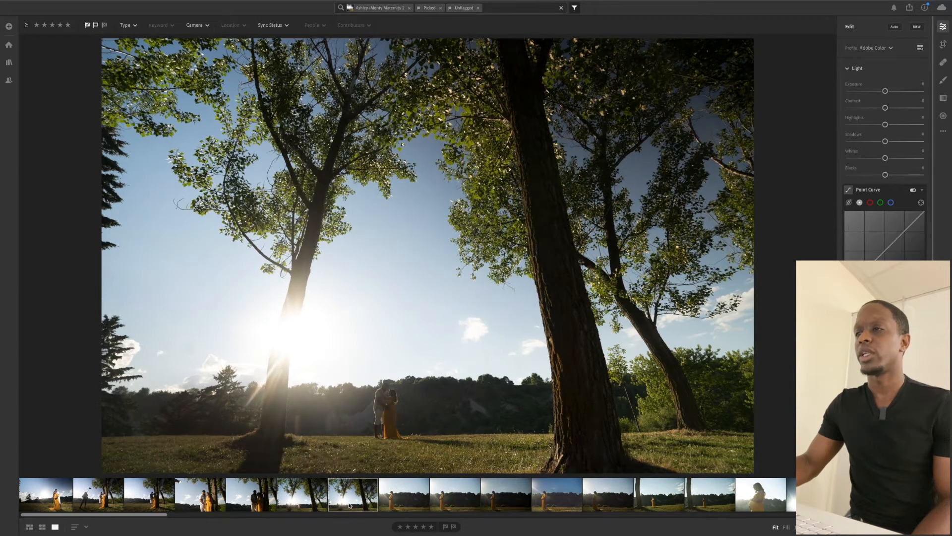
left_click(296, 494)
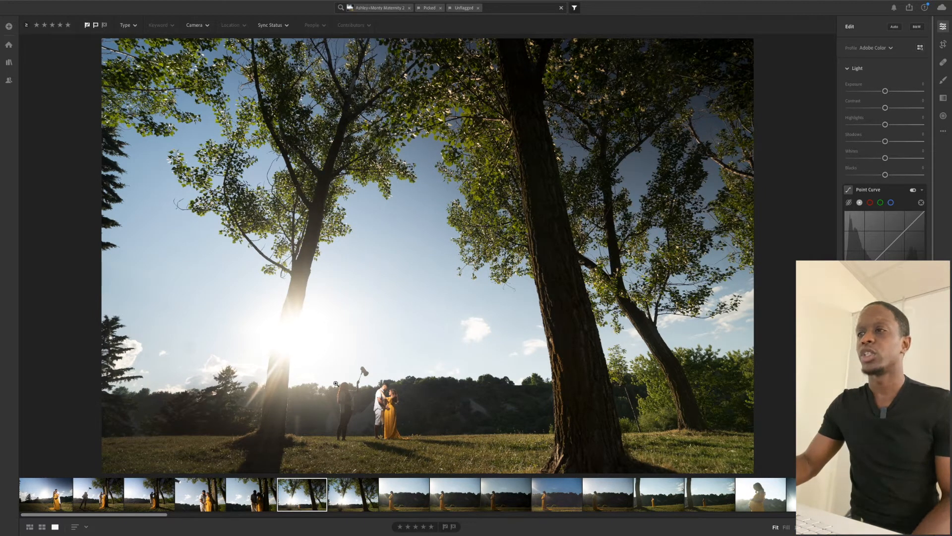
Send the photo with the assistant and the photo of the couple alone to Photoshop for editing.
right_click(299, 495)
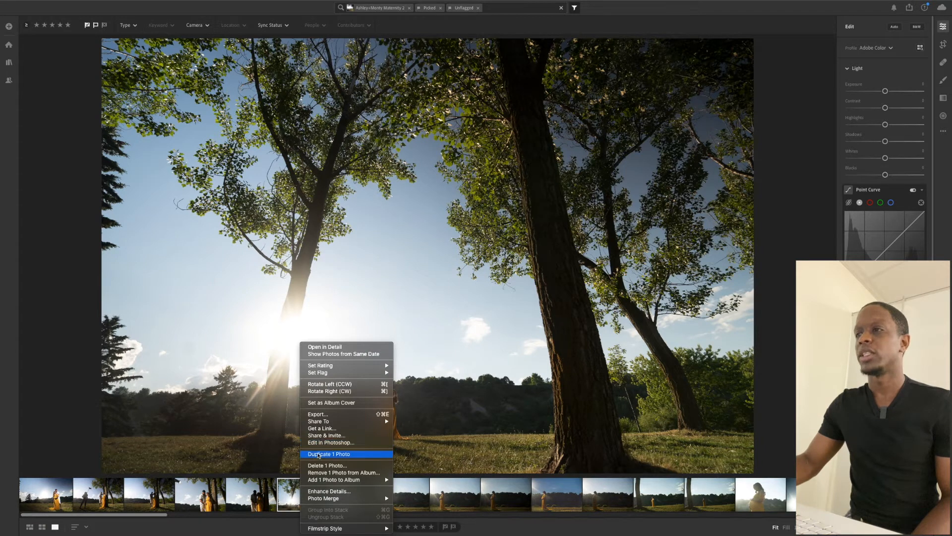
left_click(294, 494)
left_click(346, 498)
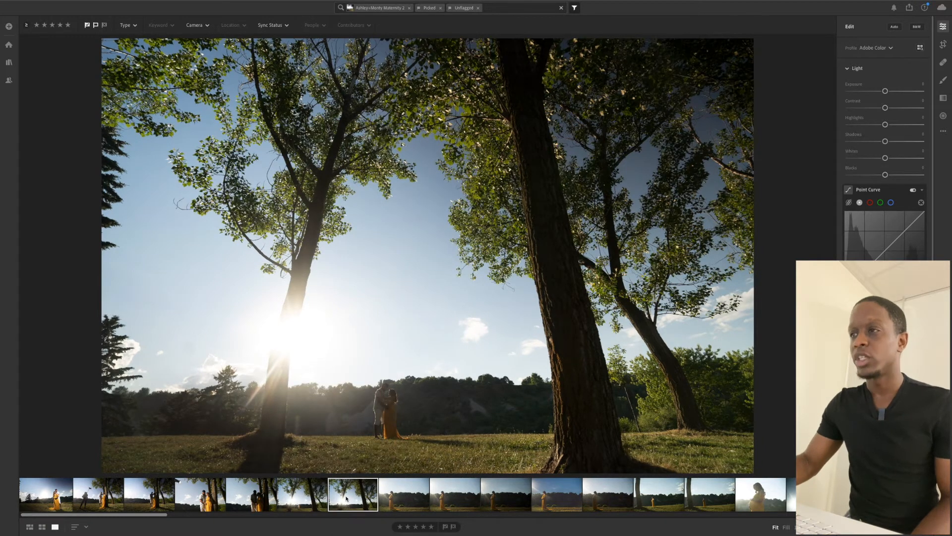
right_click(346, 497)
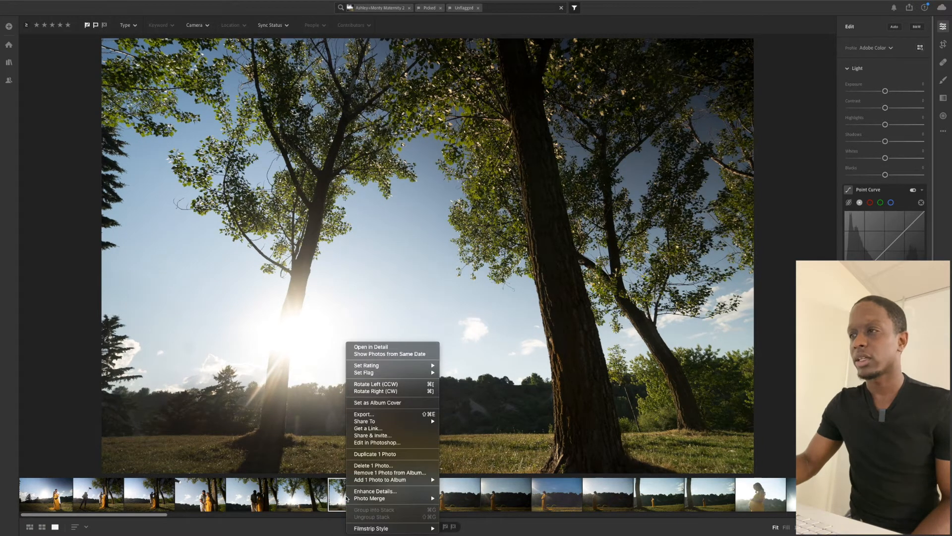
left_click(370, 445)
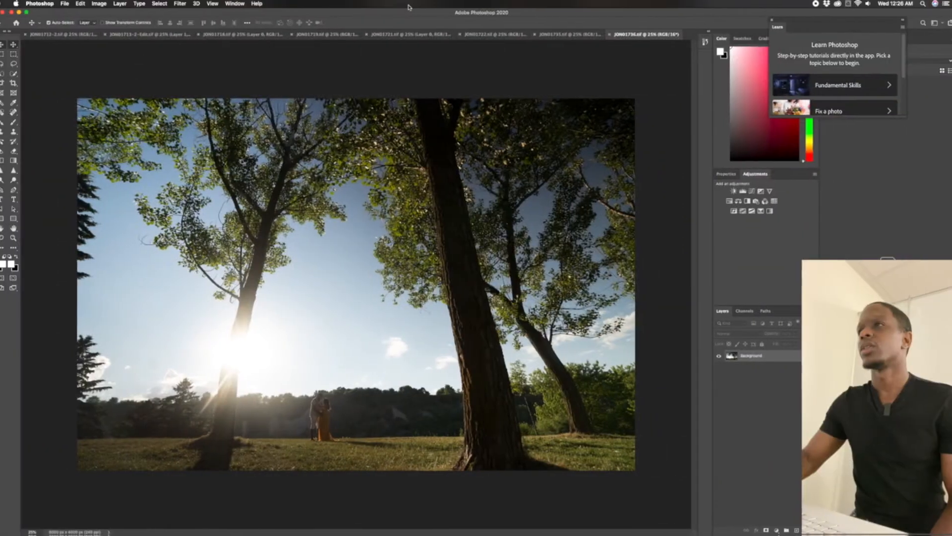
Compare the open JON01735.tif and JON01736.tif documents in Photoshop.
left_click(401, 14)
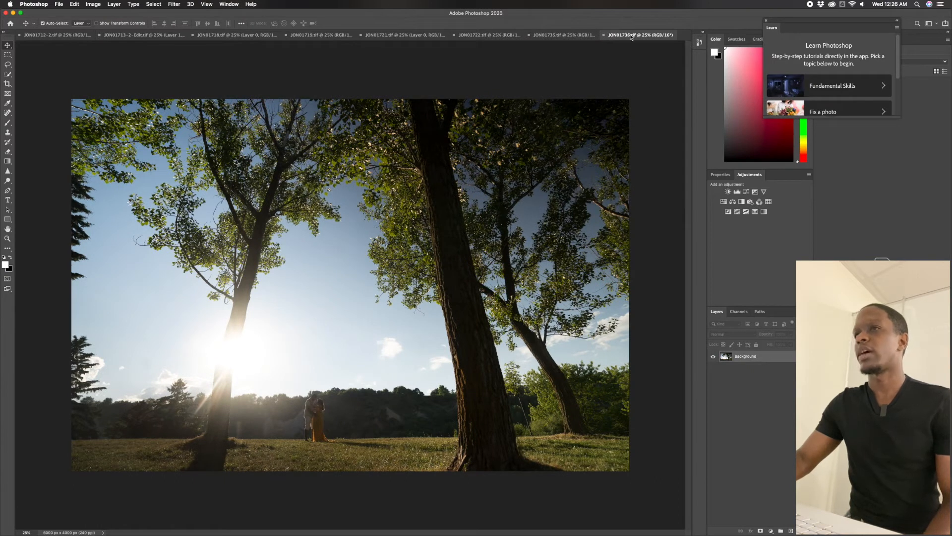
left_click(570, 34)
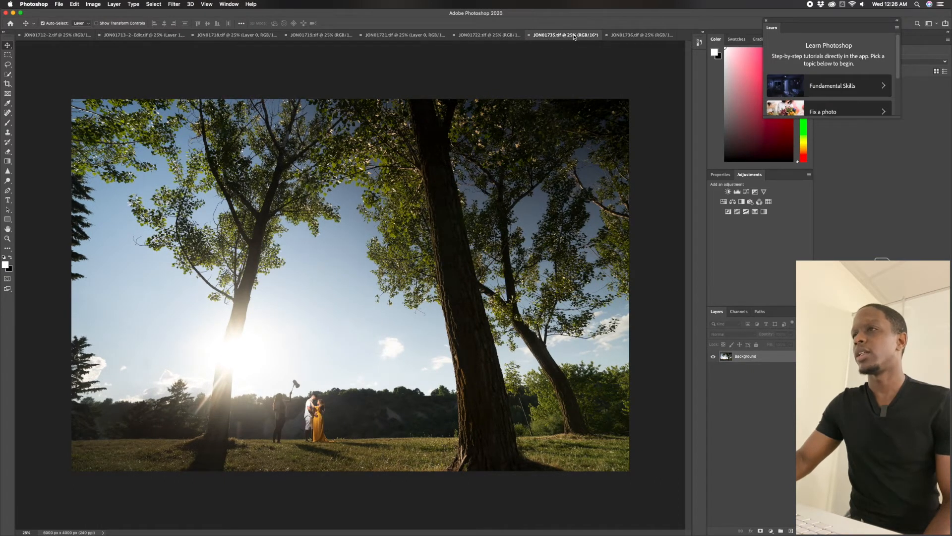
left_click(634, 36)
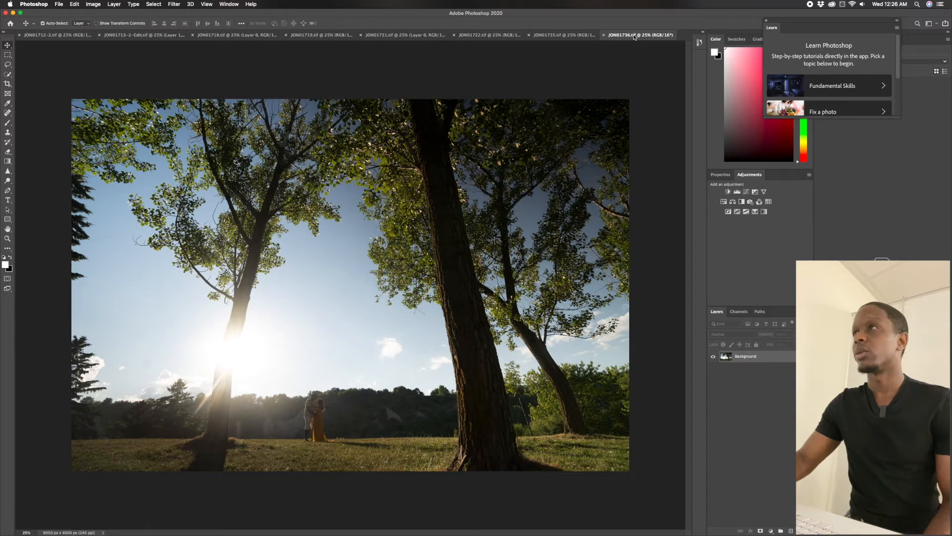
Copy the JON01735.tif image into JON01736.tif as a new layer and align it with the canvas edges.
left_click(579, 37)
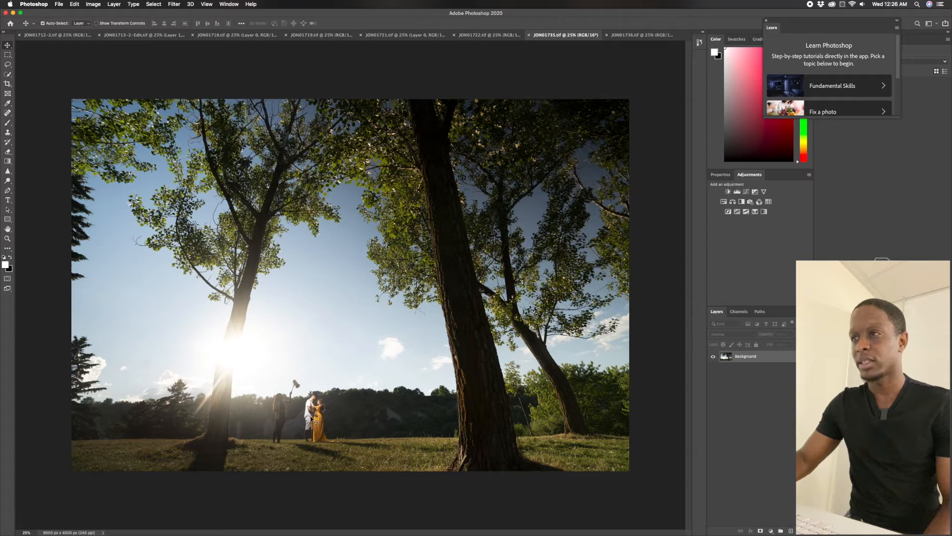
left_click(637, 35)
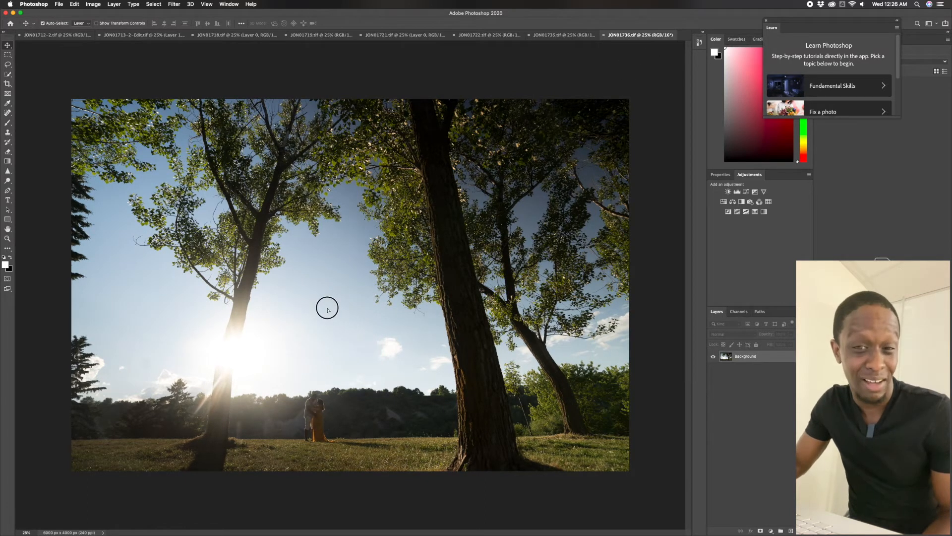
key("super+v")
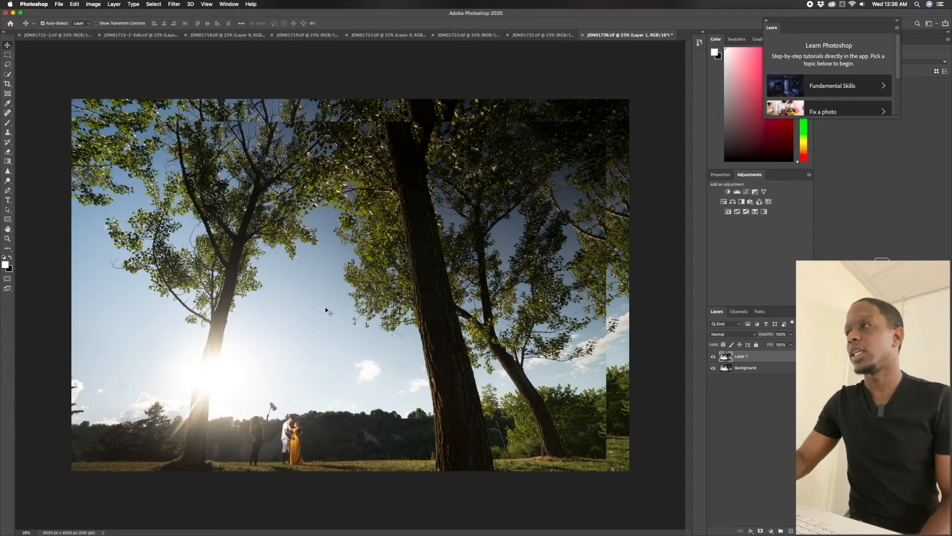
left_click_drag(326, 310, 352, 284)
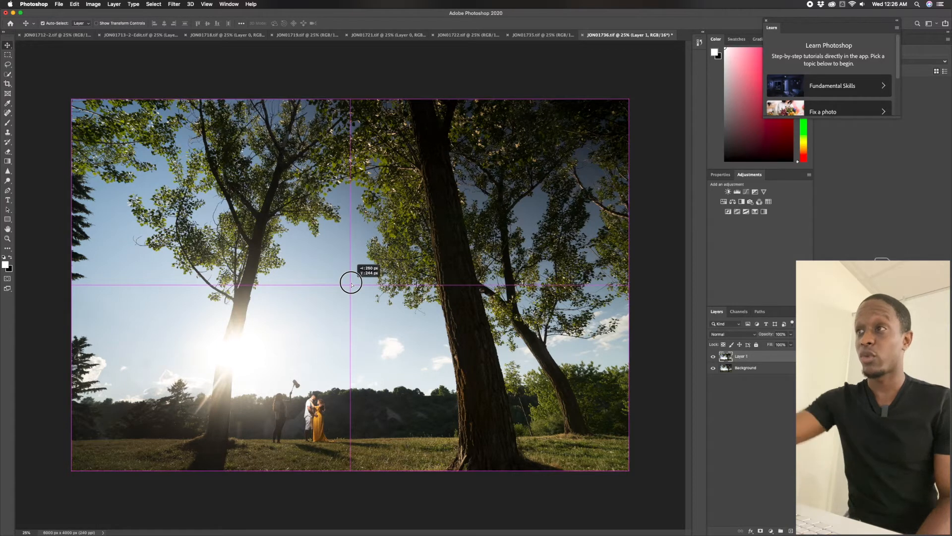
left_click_drag(352, 284, 354, 283)
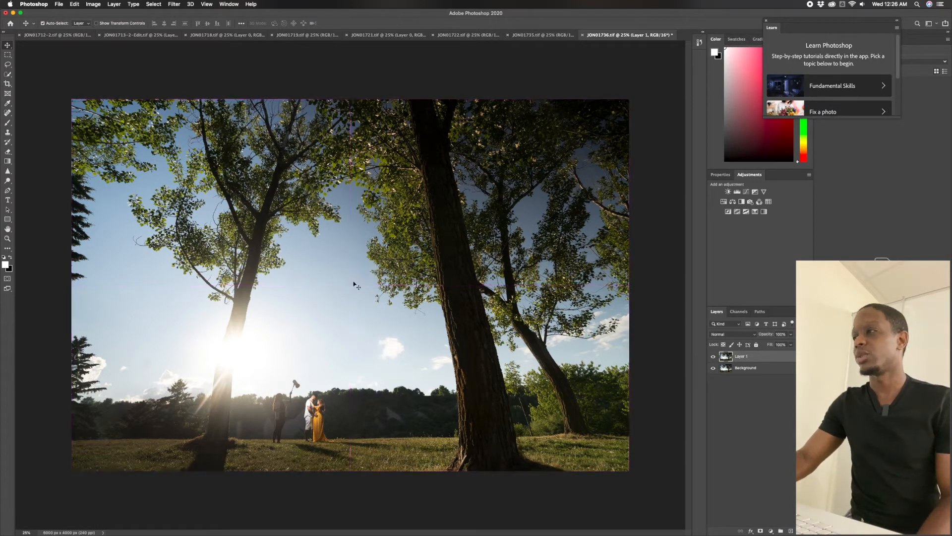
Toggle the visibility of Layer 1 to check its alignment and compare the lit shot with the background shot.
left_click(713, 357)
left_click(713, 357)
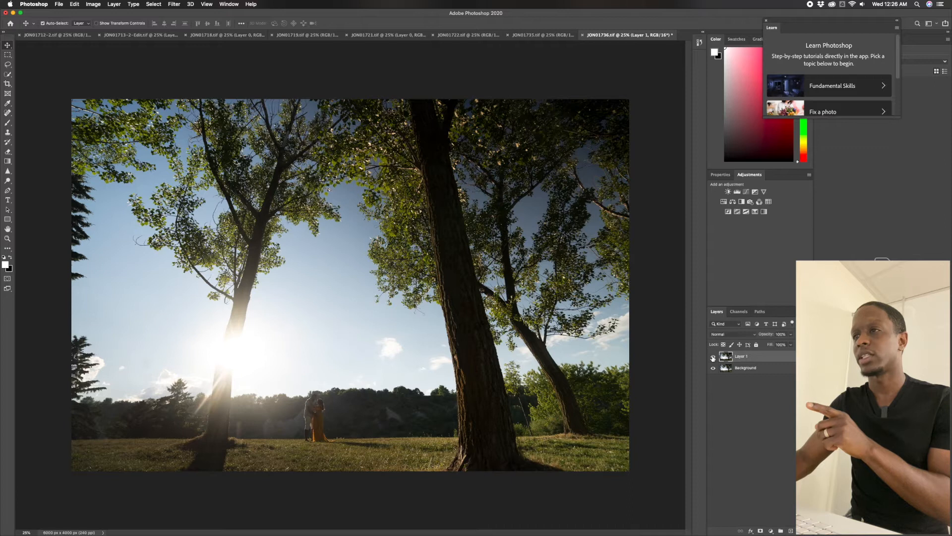
left_click(713, 357)
left_click(713, 357)
left_click(713, 357)
left_click(714, 357)
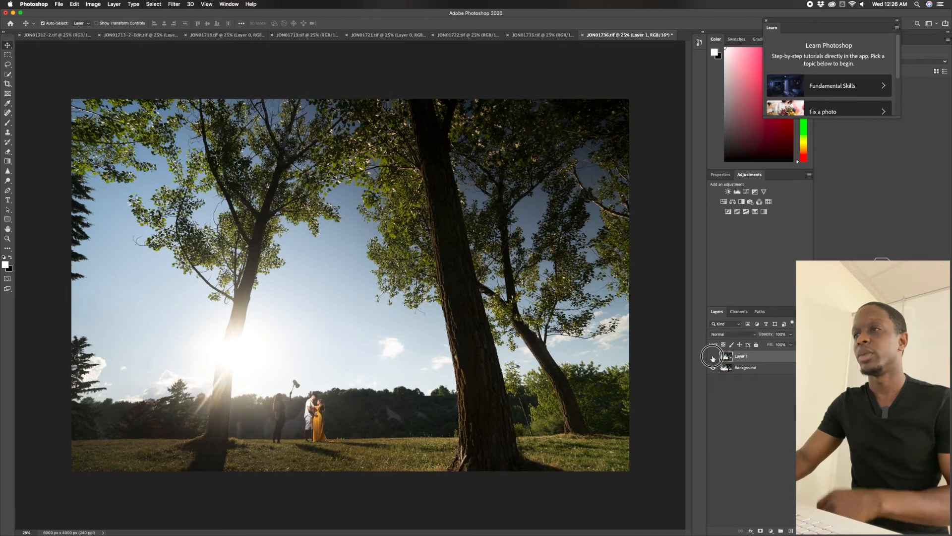
left_click(713, 357)
left_click(713, 357)
left_click(713, 358)
left_click(713, 357)
left_click(713, 357)
left_click(713, 357)
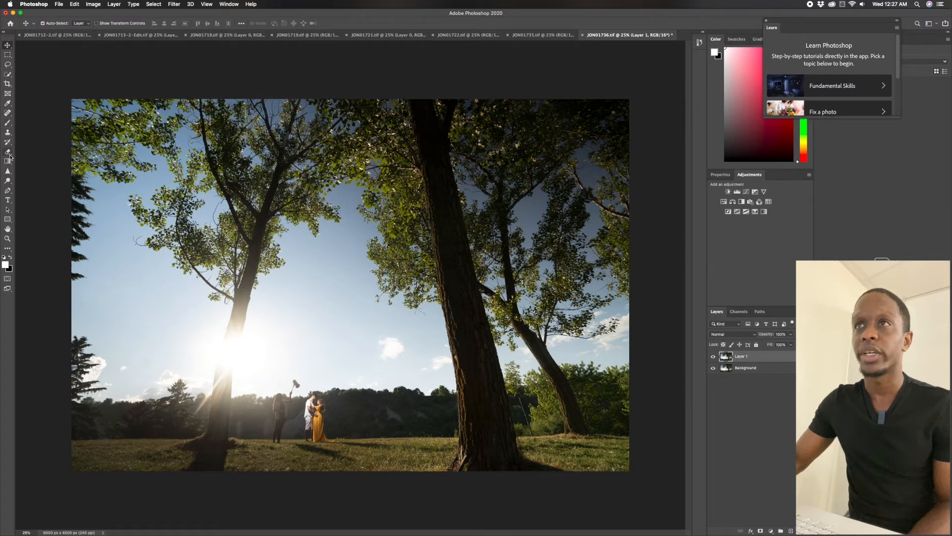
Erase the assistant and the light from Layer 1 with a 118 px Eraser at 20% hardness.
left_click(9, 152)
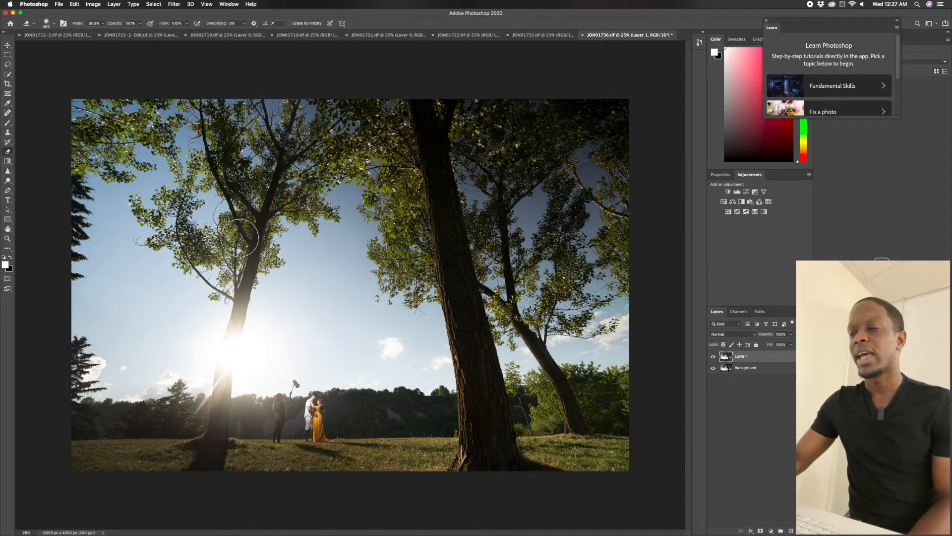
right_click(295, 381)
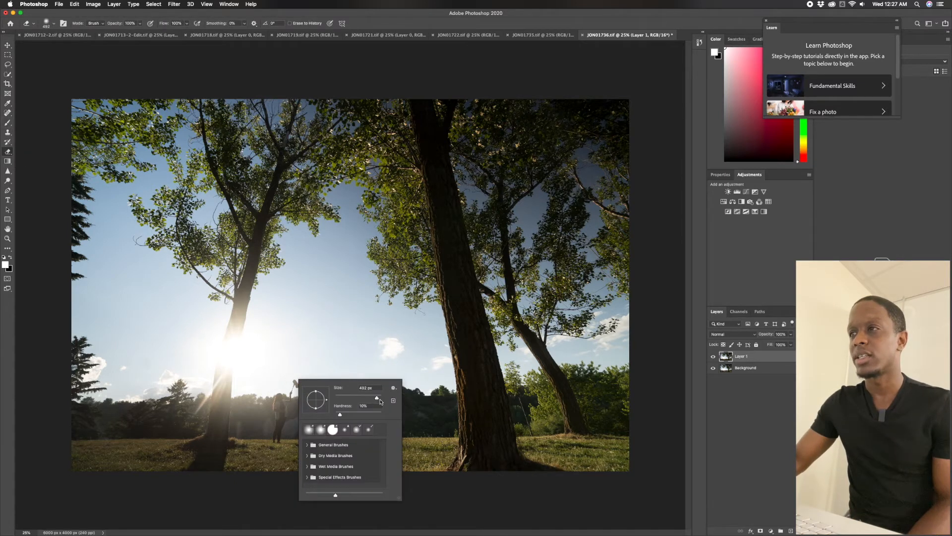
mouse_move(380, 402)
left_mouse_down()
mouse_move(360, 399)
mouse_move(343, 413)
left_mouse_up()
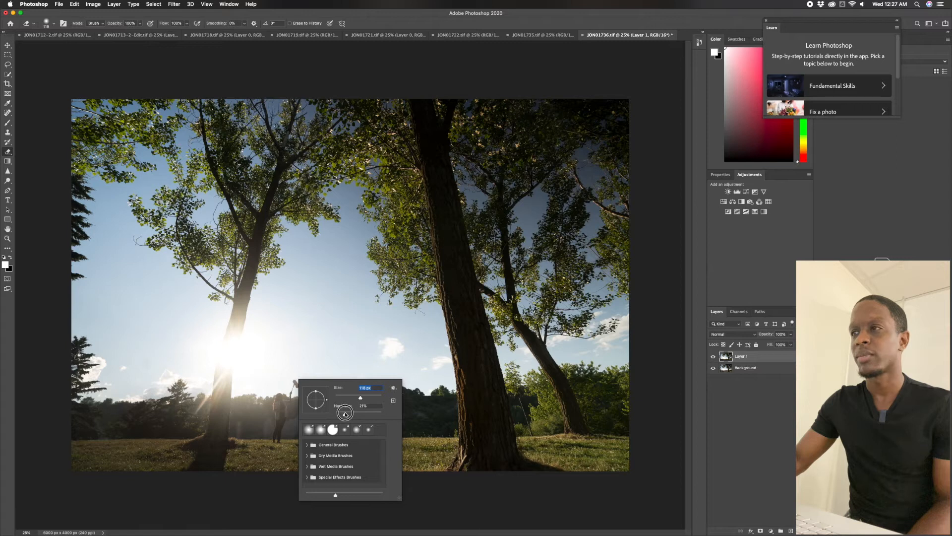
left_click_drag(344, 413, 345, 414)
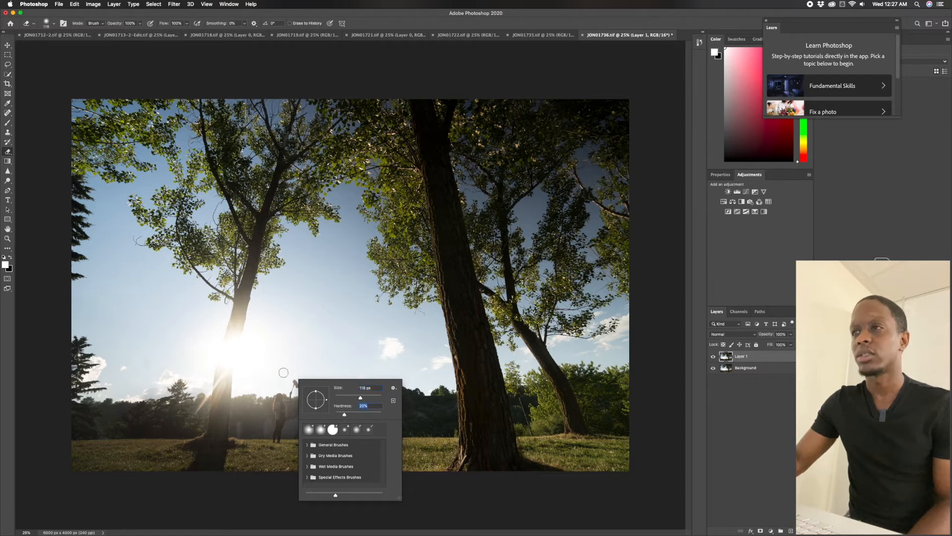
left_click(285, 380)
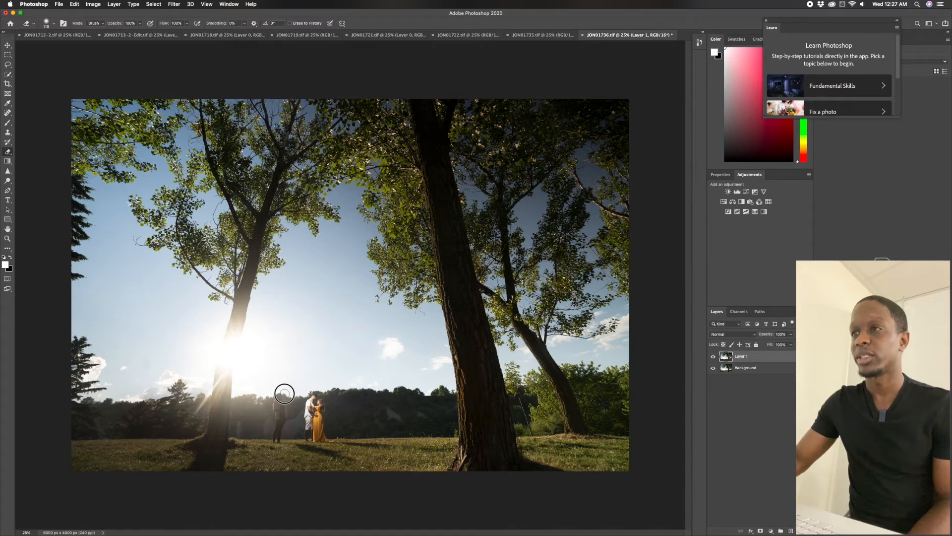
mouse_move(292, 400)
left_mouse_down()
mouse_move(277, 402)
mouse_move(280, 423)
left_mouse_up()
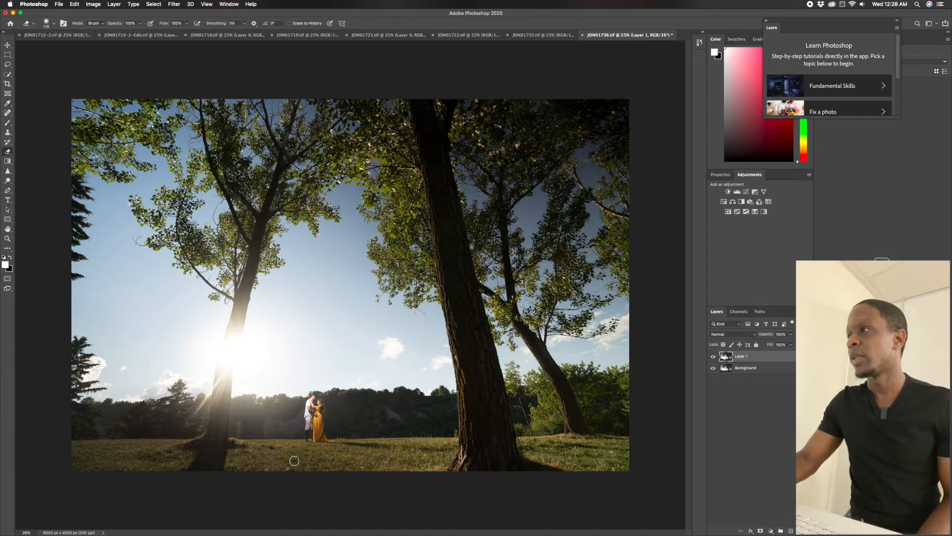
Toggle Layer 1 on and off to compare the composite without the assistant against the unlit background photo.
left_click(714, 357)
left_click(713, 356)
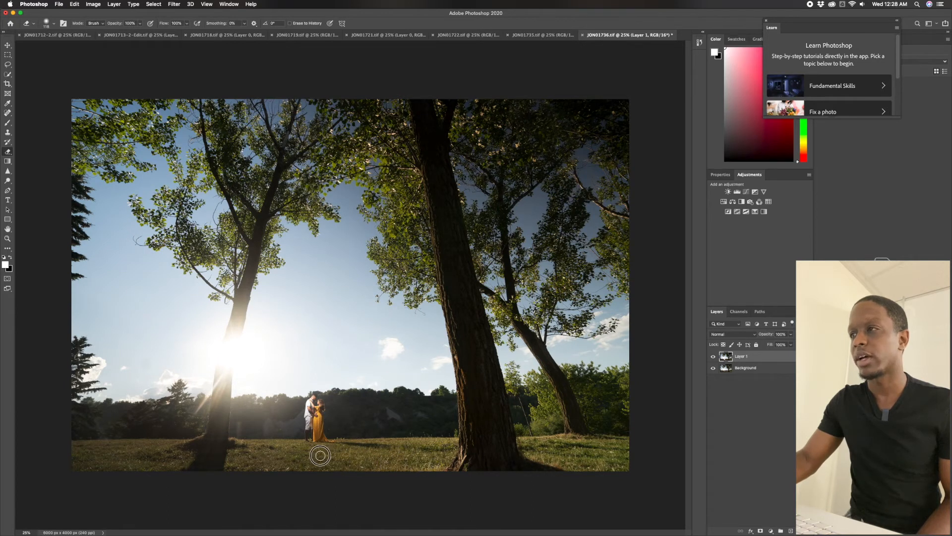
left_click(714, 357)
left_click(713, 358)
left_click(713, 358)
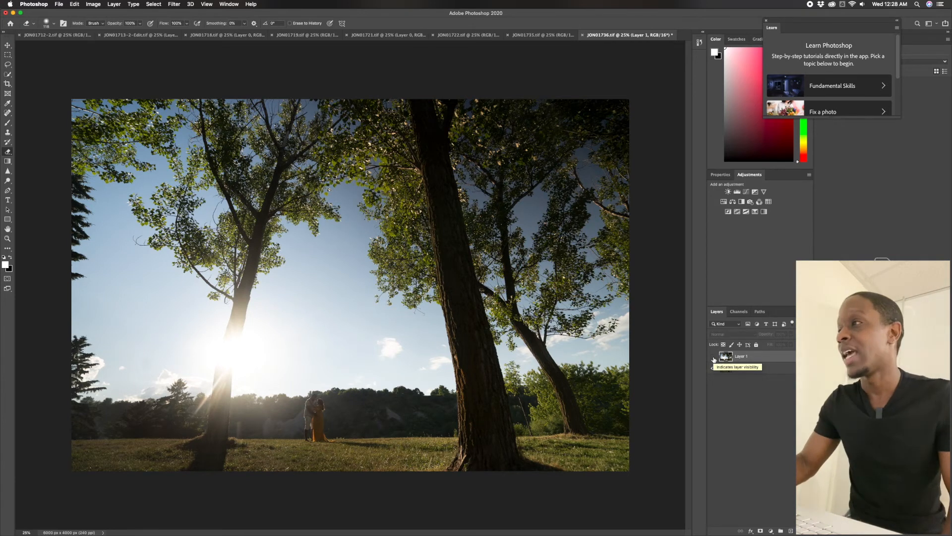
left_click(714, 357)
left_click(714, 357)
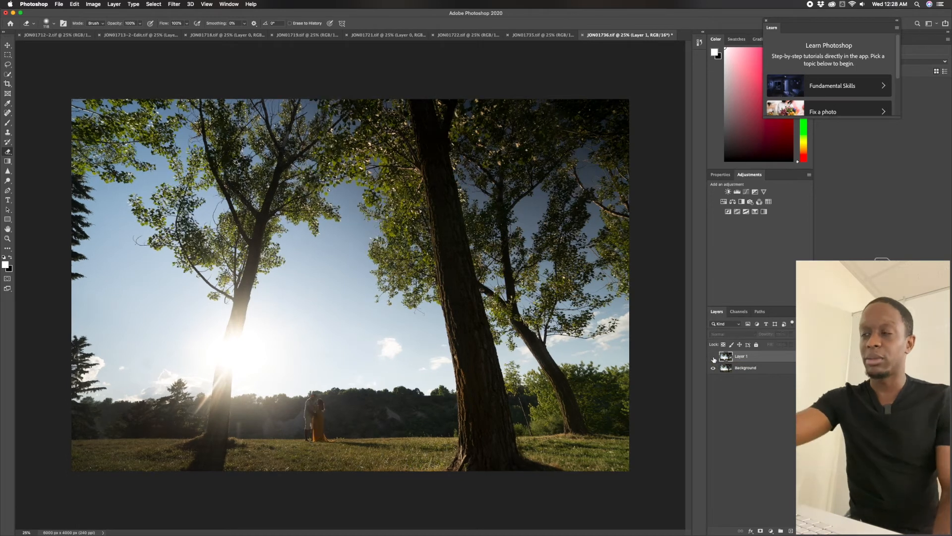
left_click(714, 357)
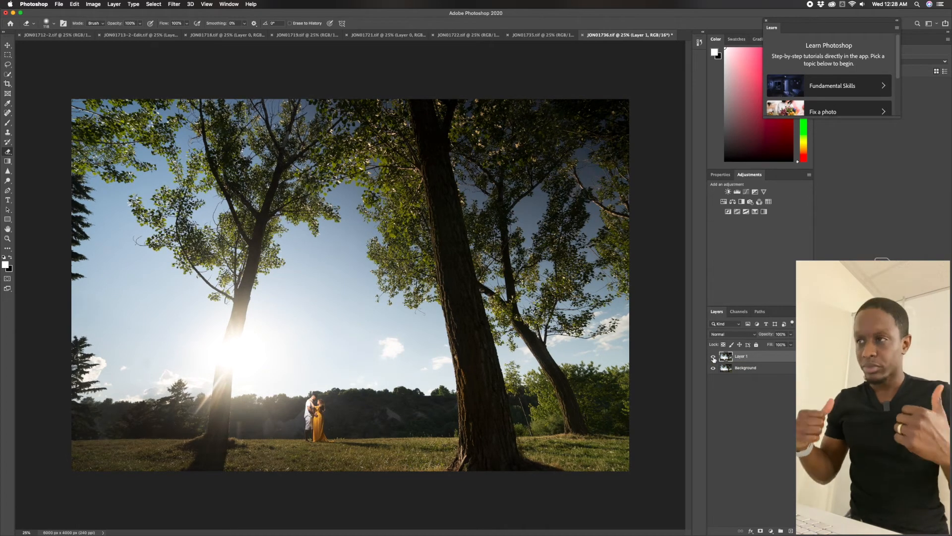